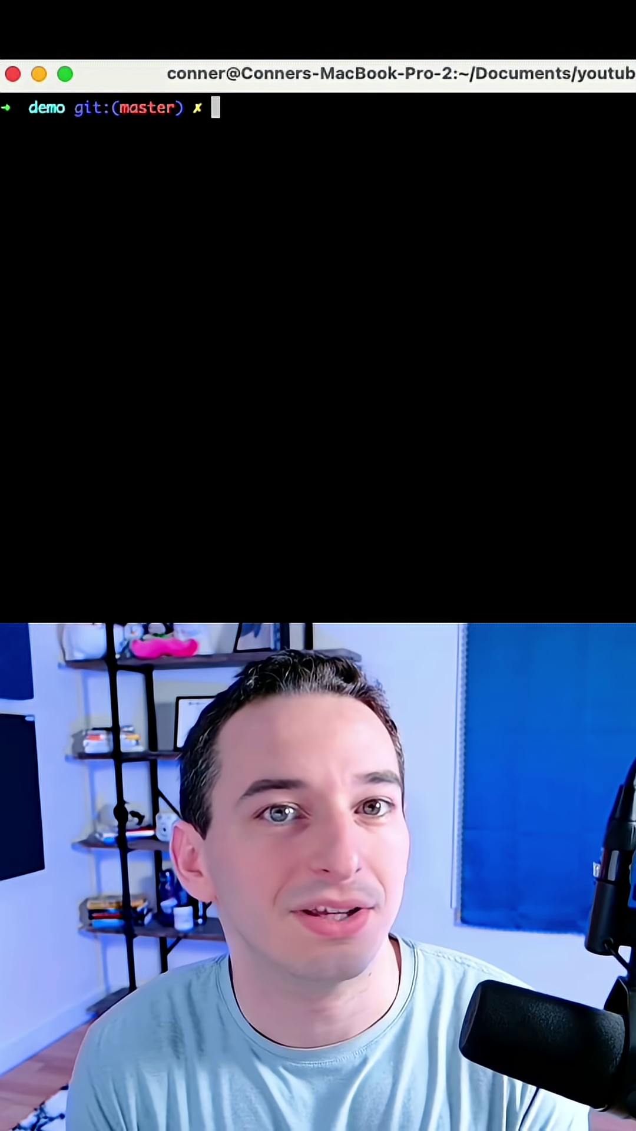
text(echo "backend changes" >> backend.js)
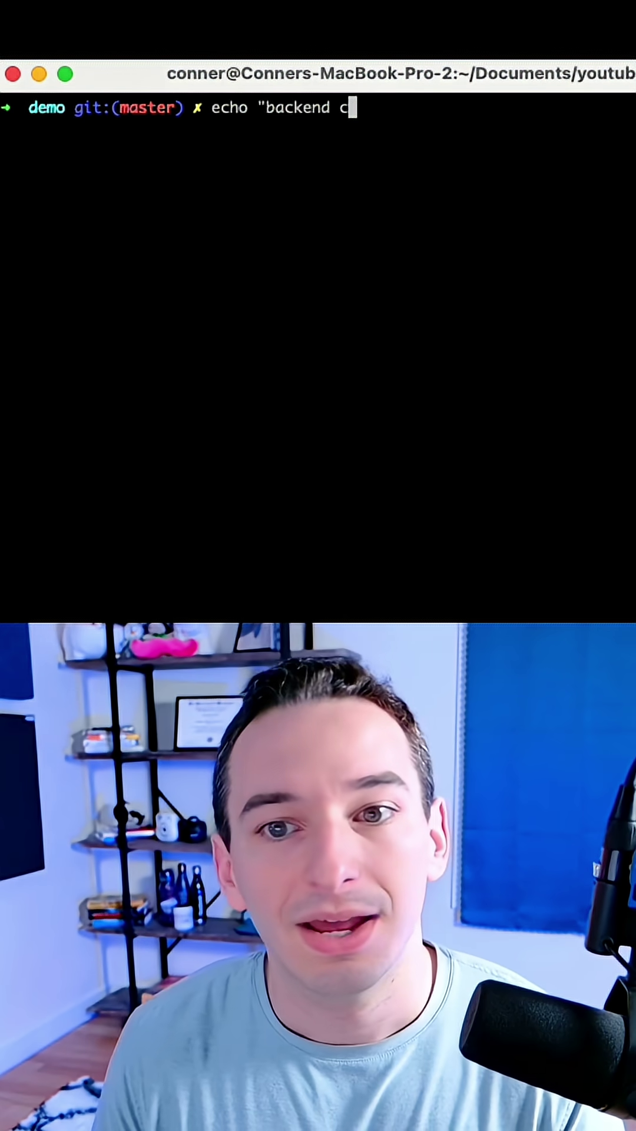
Append to backend.js, commit it as a 'backend changes' branch, and submit its PR.
key(Return)
text(gt create --all --message "backend changes")
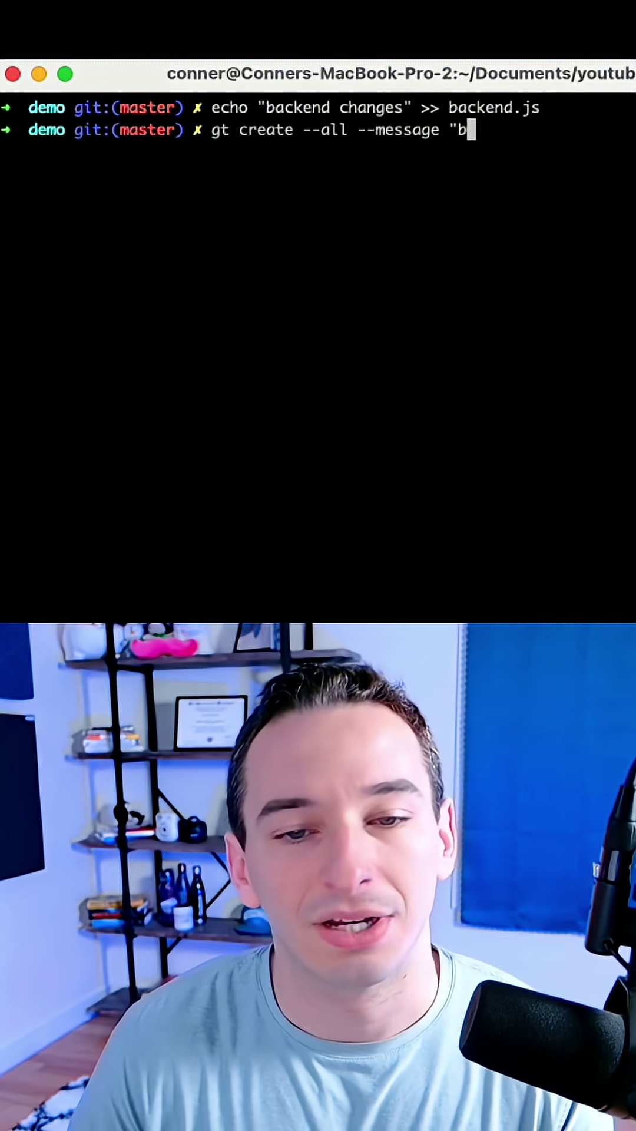
key(Return)
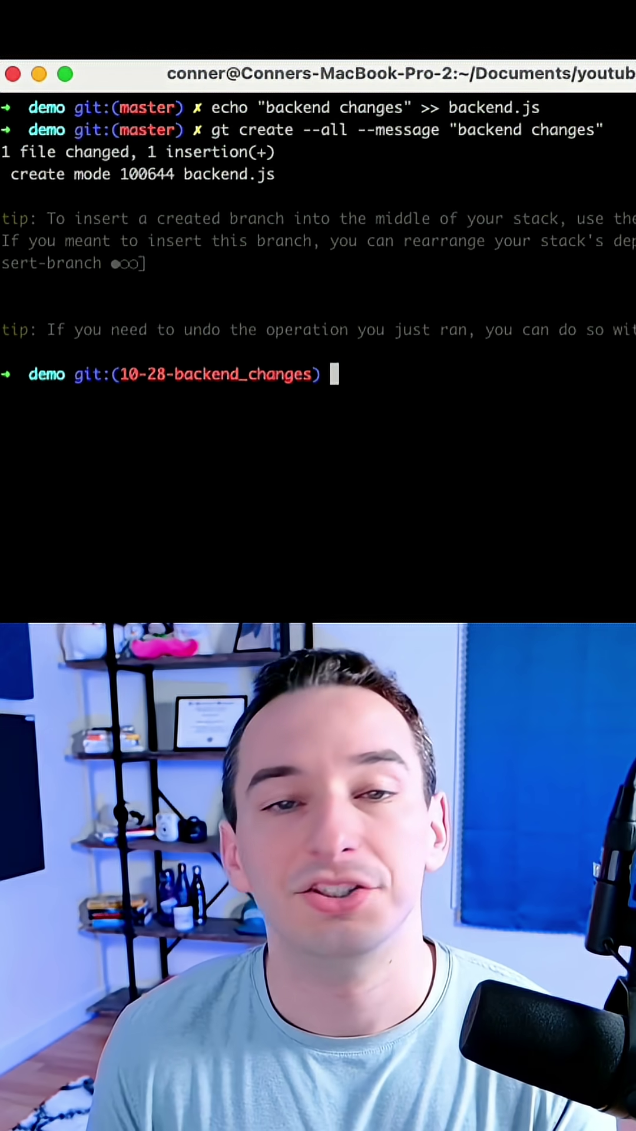
text(gt submit)
key(Return)
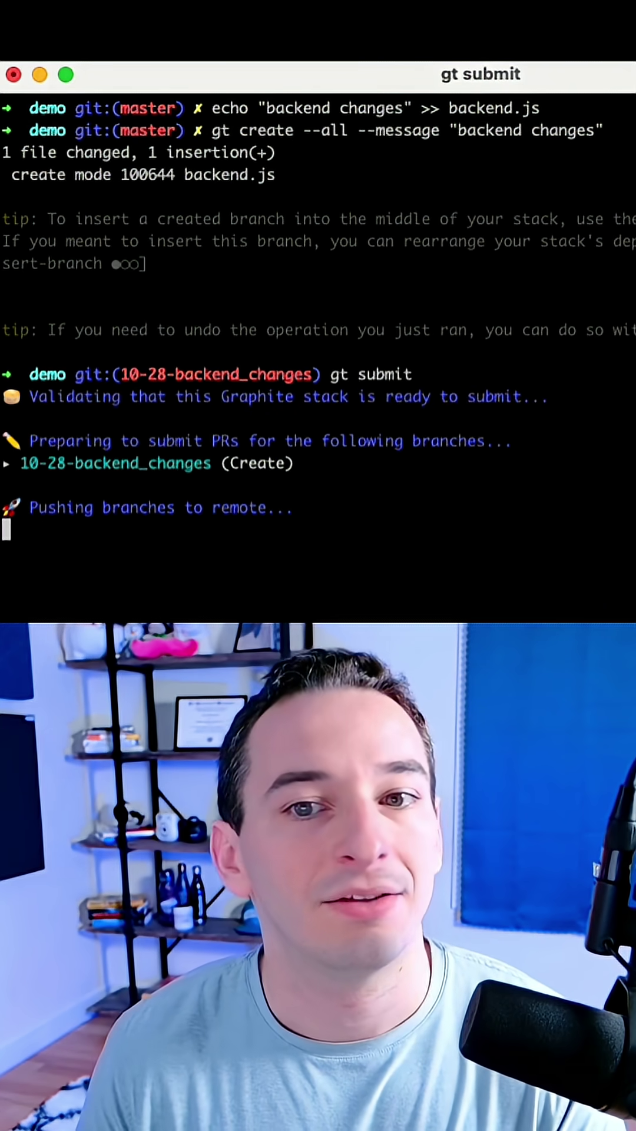
text(echo "frontend )
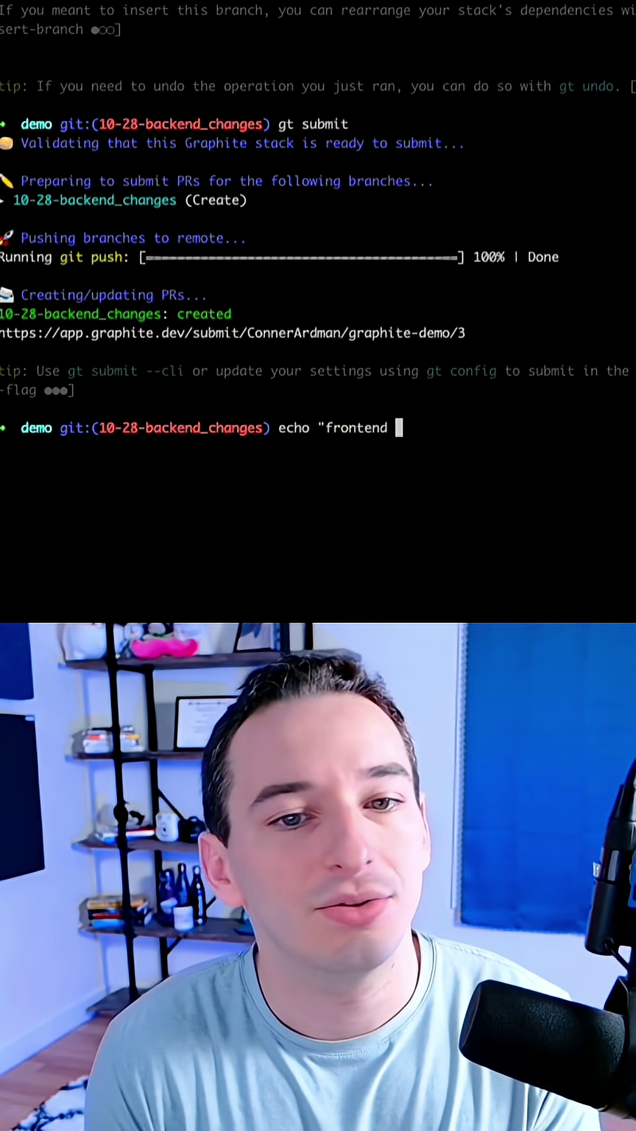
text(changes" >> frontend.js)
Append to frontend.js, stack a 'frontend changes' branch above backend, and submit the stack.
key(Return)
text(gt create --all)
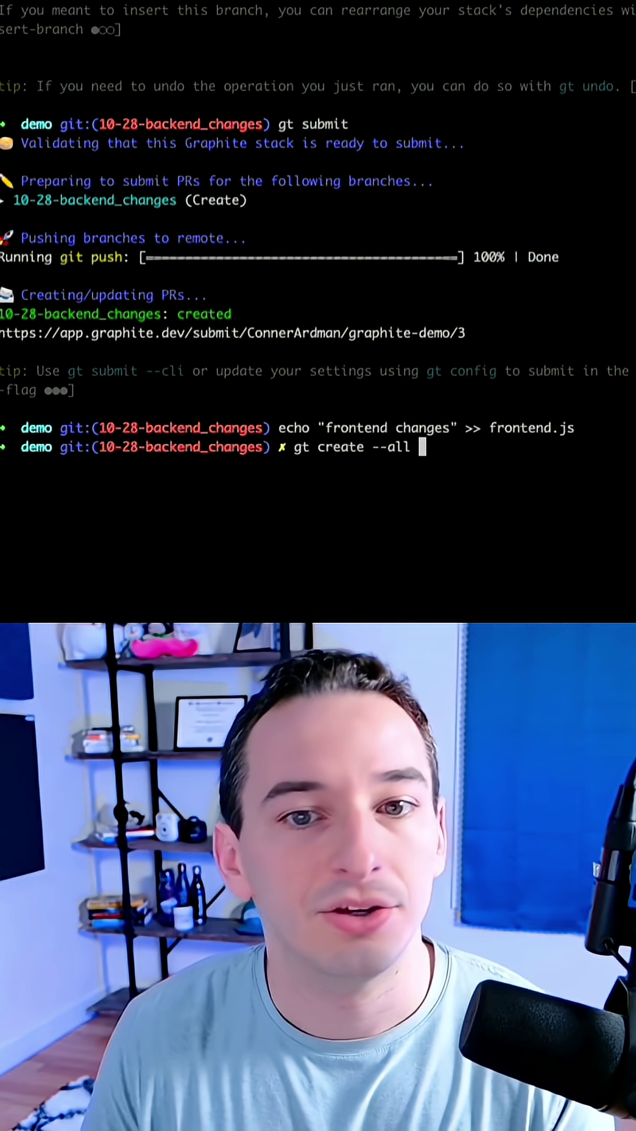
text(--message "frontend changes")
key(Return)
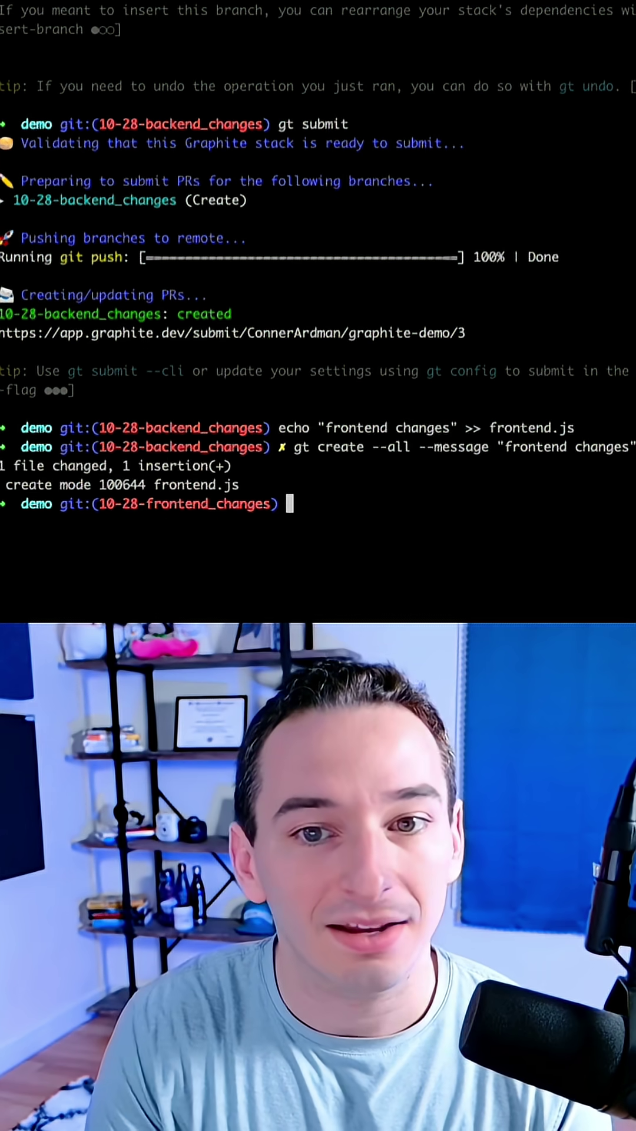
text(gt submit --stack)
key(Return)
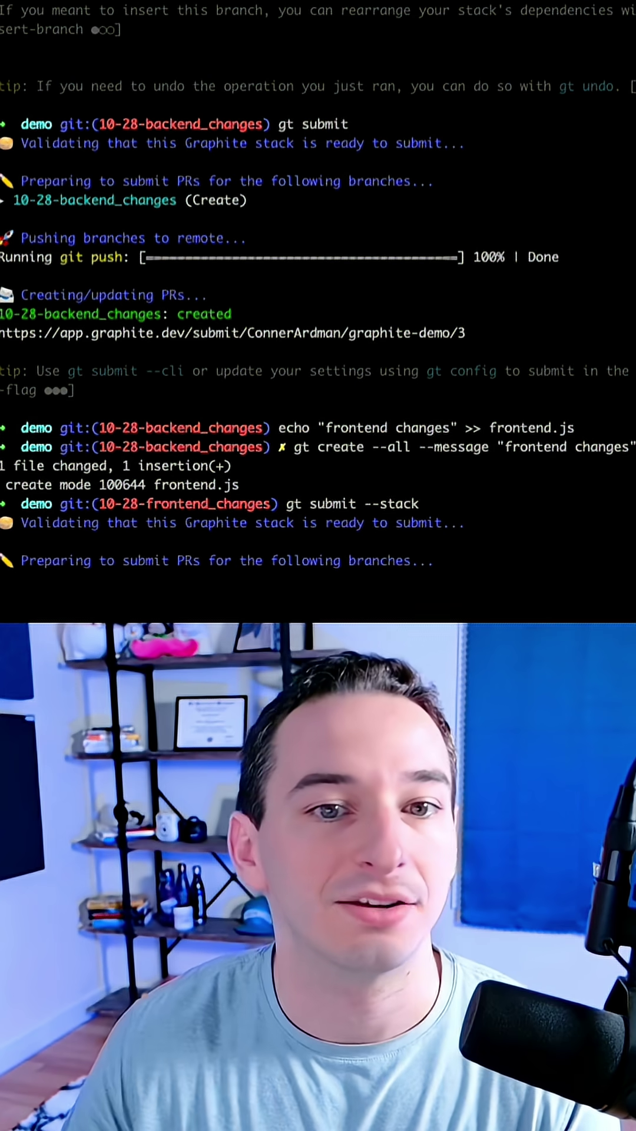